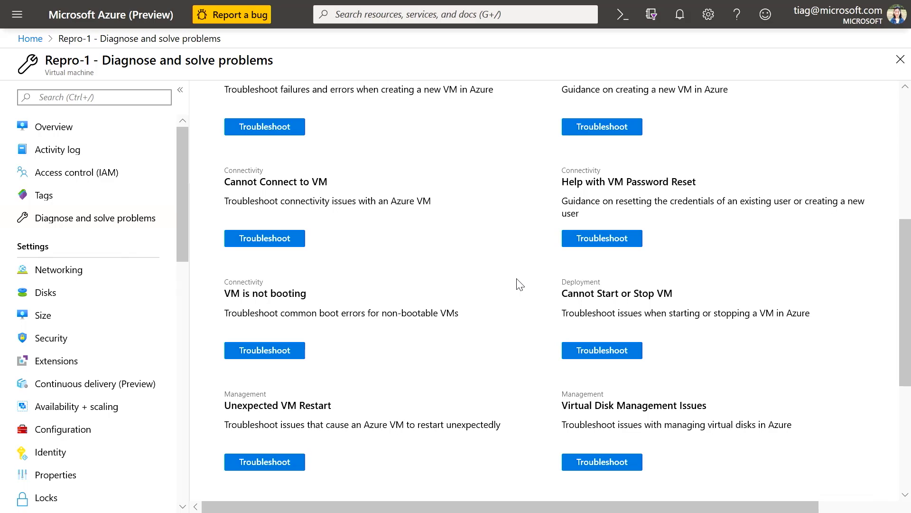
- Open the Cannot Connect to VM troubleshooter for Repro-1 and choose Cannot RDP as the issue
{"action": "scroll", "coordinate": [519, 284], "scroll_direction": "up", "scroll_amount": 2}
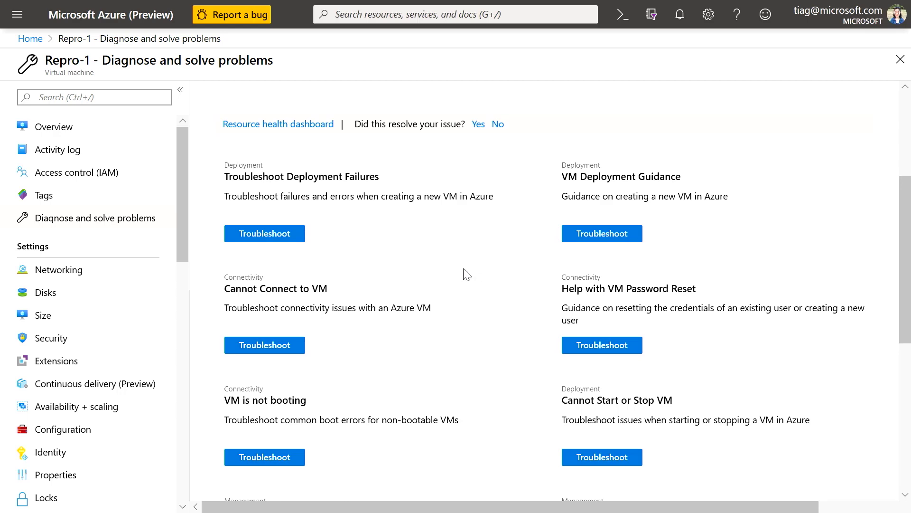
{"action": "scroll", "coordinate": [460, 276], "scroll_direction": "down", "scroll_amount": 1}
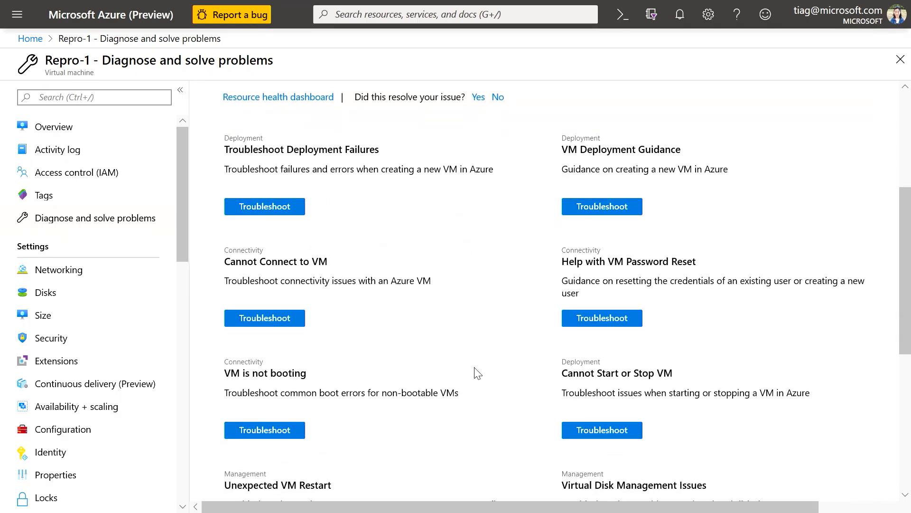
{"action": "scroll", "coordinate": [477, 372], "scroll_direction": "down", "scroll_amount": 2}
{"action": "scroll", "coordinate": [477, 373], "scroll_direction": "down", "scroll_amount": 2}
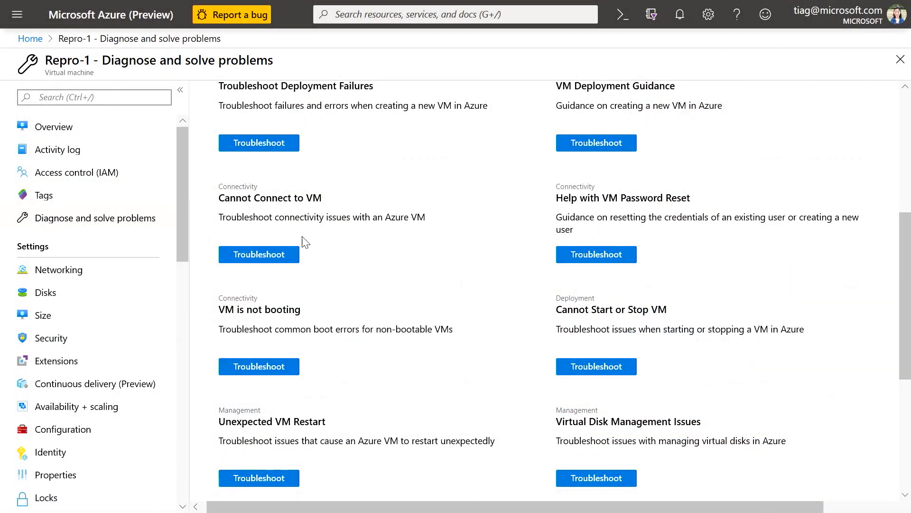
{"action": "left_click", "coordinate": [248, 259]}
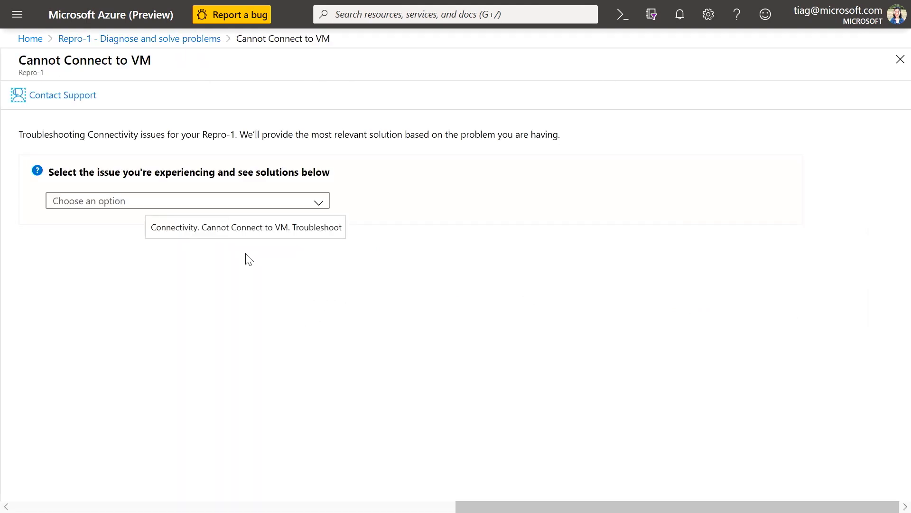
{"action": "left_click", "coordinate": [263, 199]}
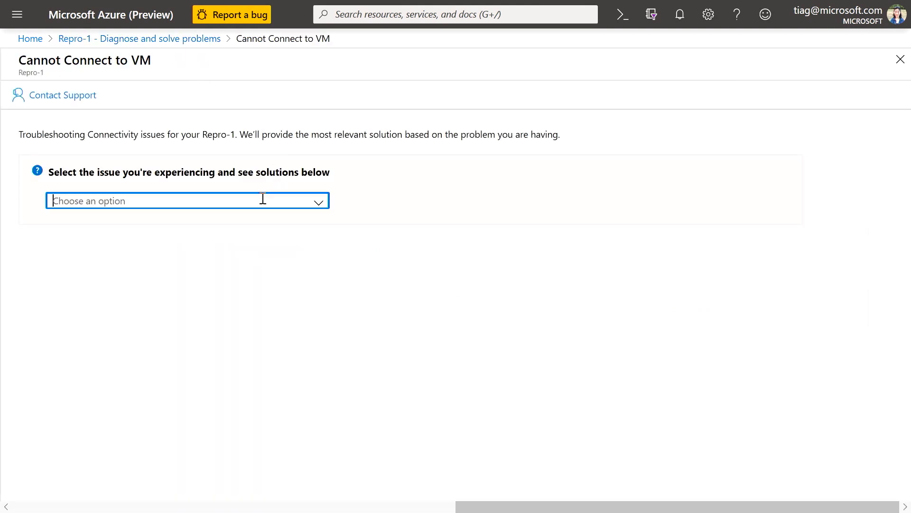
{"action": "left_click", "coordinate": [81, 467]}
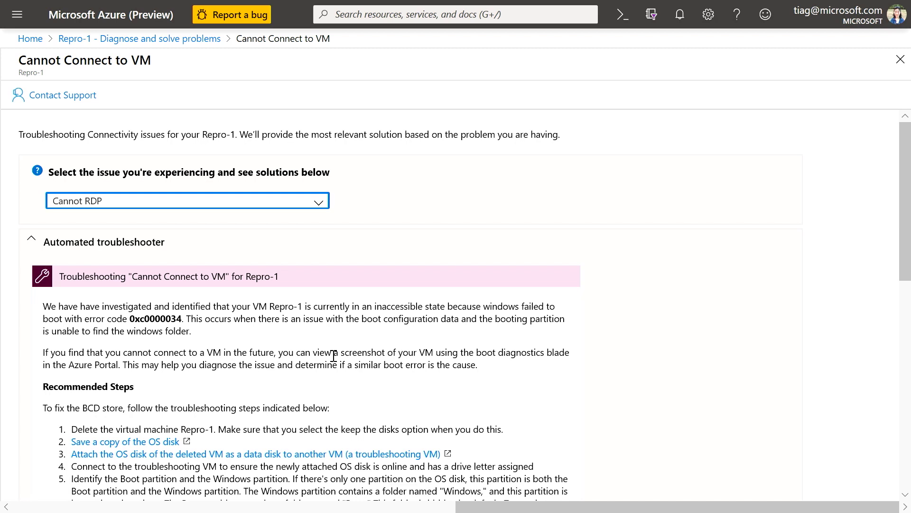
- Examine the automated troubleshooter's diagnosis for the VM, including the boot error code and the recommended repair steps
{"action": "scroll", "coordinate": [333, 356], "scroll_direction": "down", "scroll_amount": 1}
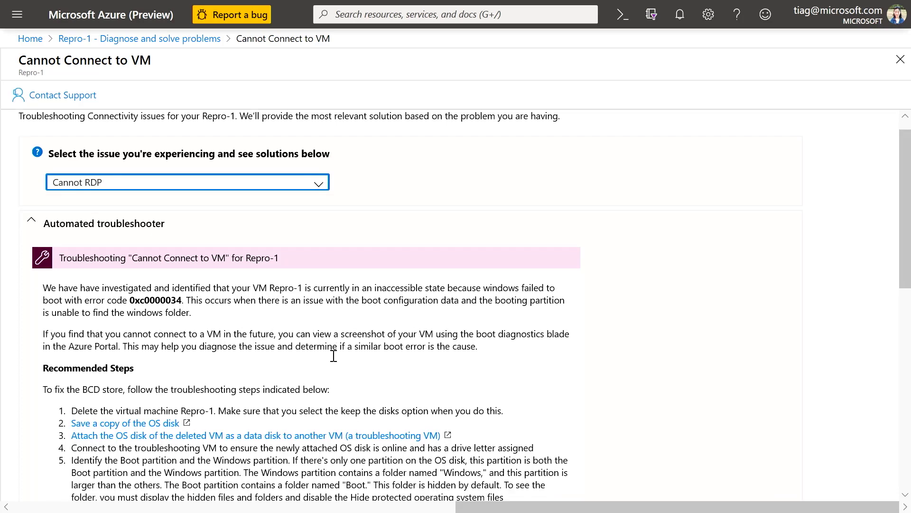
{"action": "scroll", "coordinate": [334, 355], "scroll_direction": "down", "scroll_amount": 3}
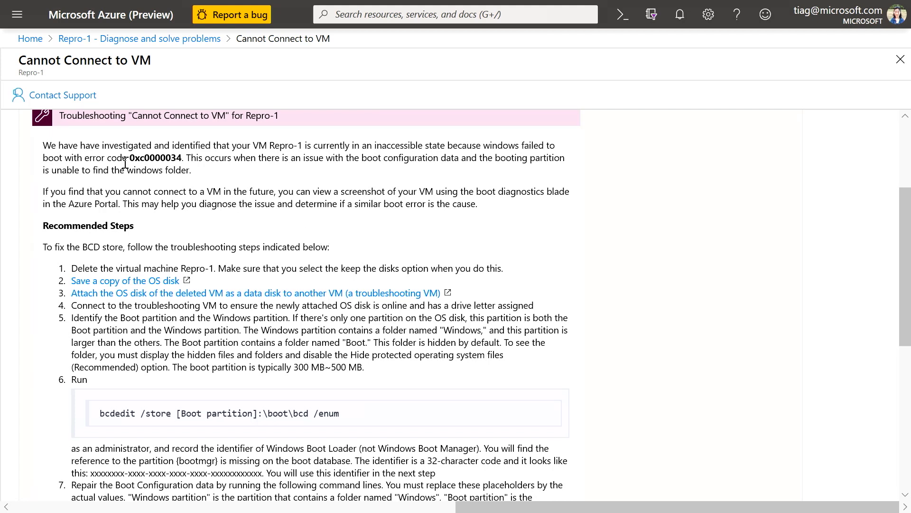
{"action": "left_click_drag", "start_coordinate": [127, 158], "coordinate": [195, 161]}
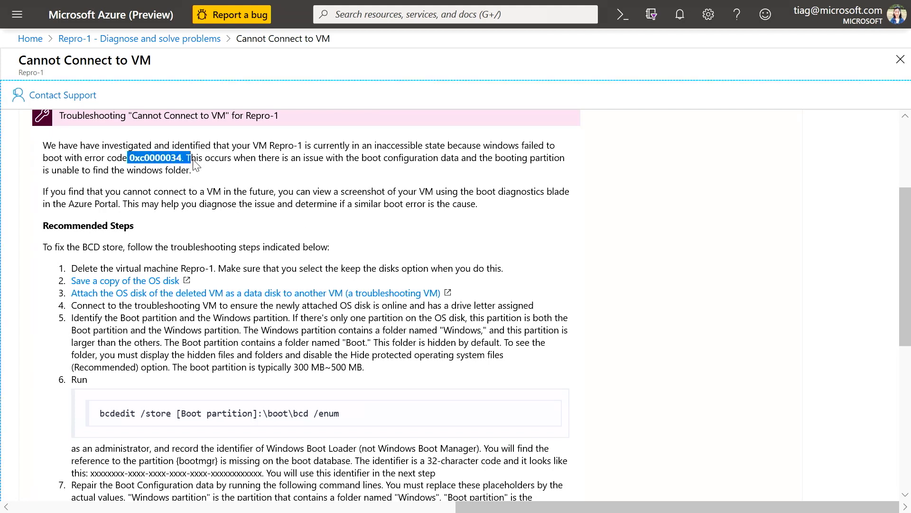
{"action": "left_click", "coordinate": [218, 244]}
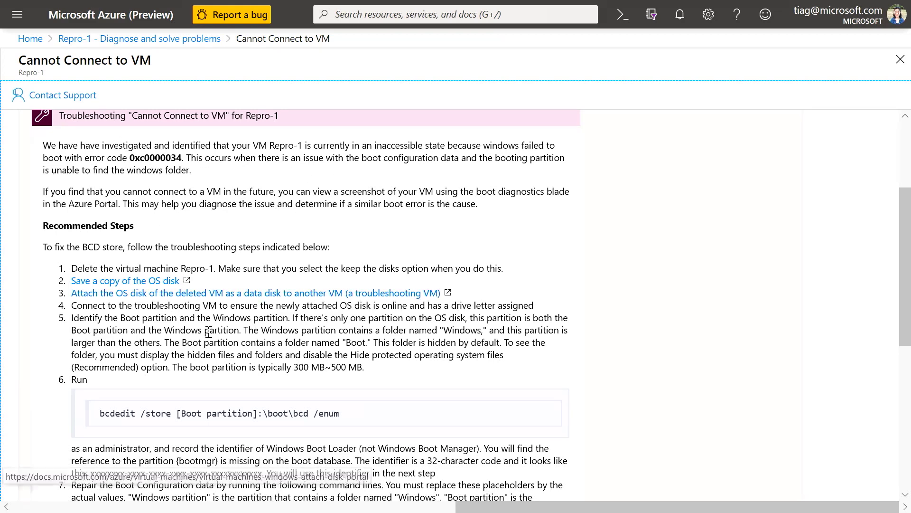
{"action": "scroll", "coordinate": [210, 338], "scroll_direction": "down", "scroll_amount": 1}
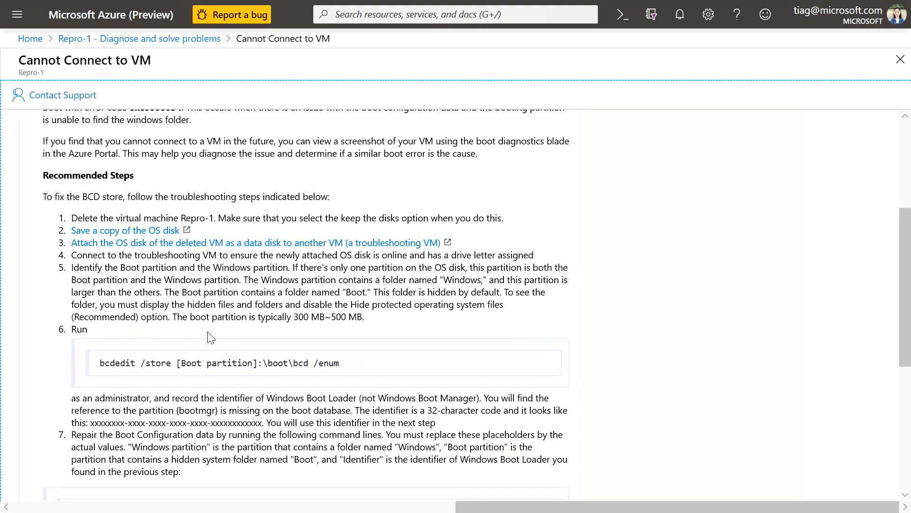
{"action": "scroll", "coordinate": [210, 338], "scroll_direction": "down", "scroll_amount": 3}
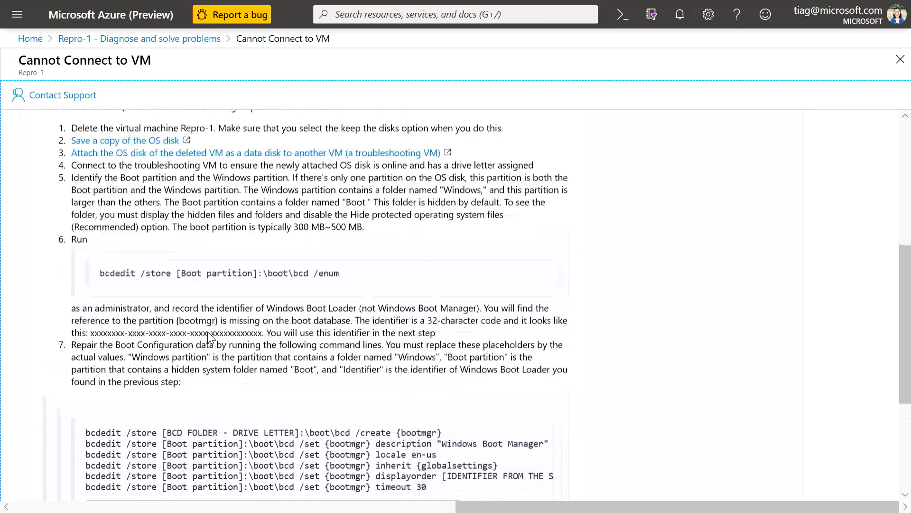
{"action": "scroll", "coordinate": [208, 334], "scroll_direction": "down", "scroll_amount": 4}
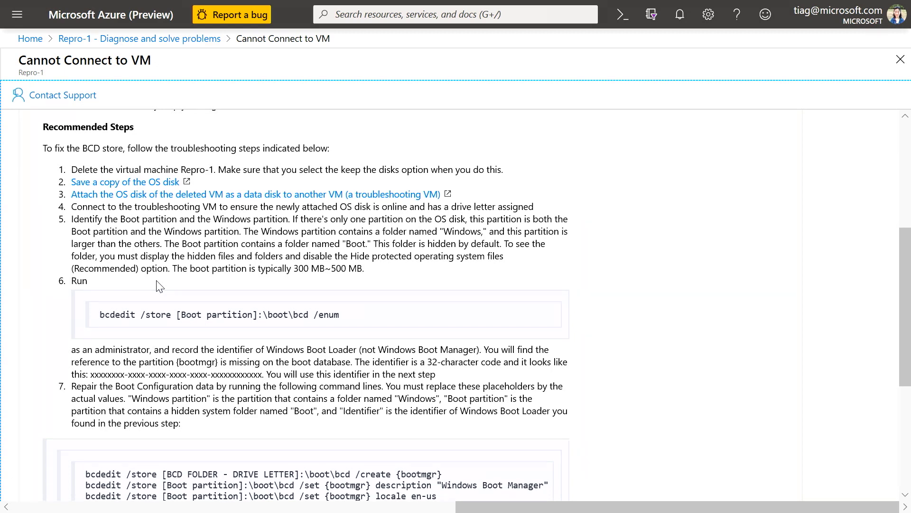
{"action": "scroll", "coordinate": [156, 281], "scroll_direction": "down", "scroll_amount": 5}
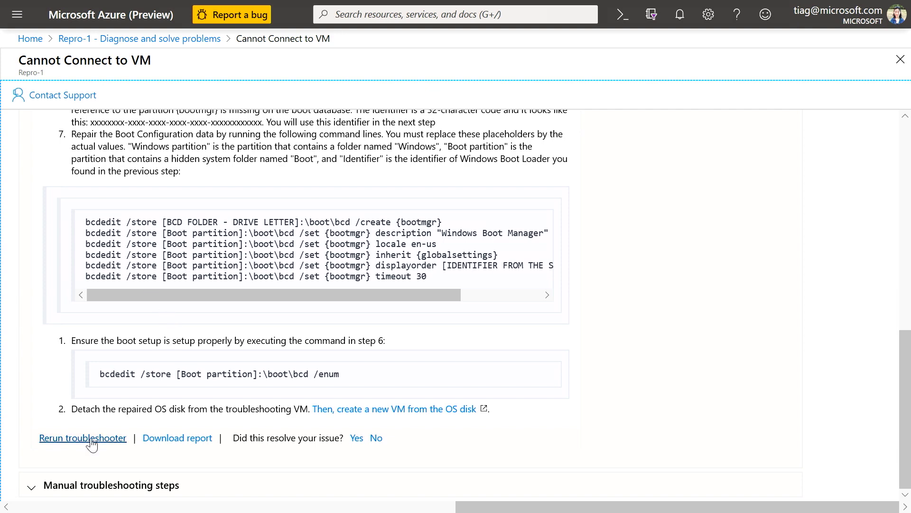
- Expand the manual troubleshooting steps and open the RDP troubleshooting guide in a separate browser tab
{"action": "left_click", "coordinate": [68, 489]}
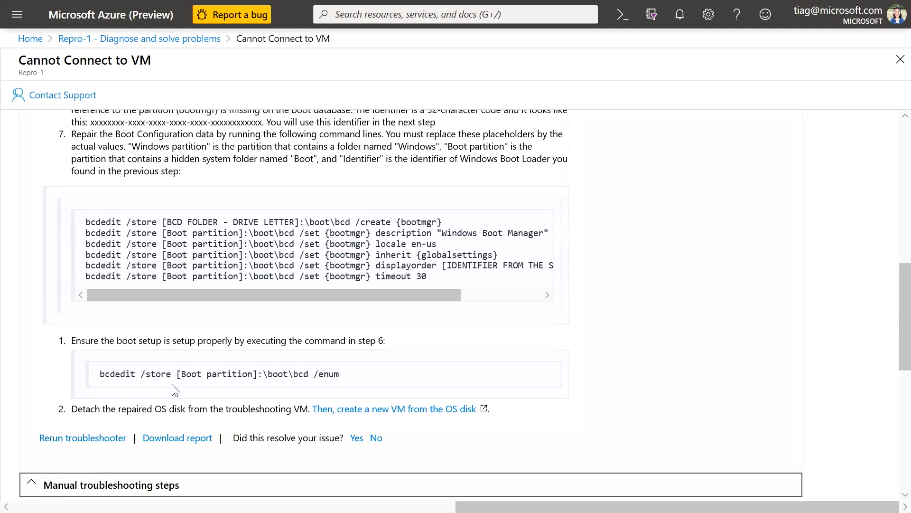
{"action": "scroll", "coordinate": [172, 385], "scroll_direction": "down", "scroll_amount": 3}
{"action": "scroll", "coordinate": [173, 384], "scroll_direction": "down", "scroll_amount": 4}
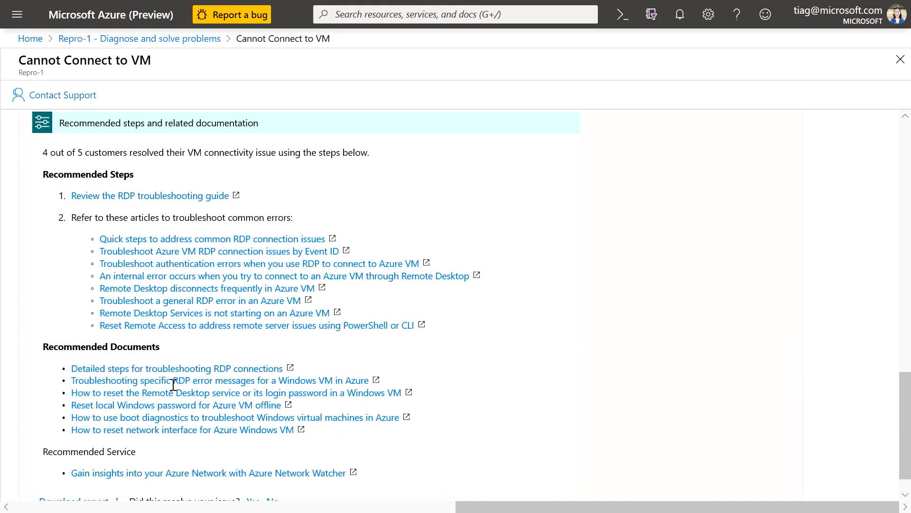
{"action": "right_click", "coordinate": [133, 203]}
{"action": "left_click", "coordinate": [157, 205]}
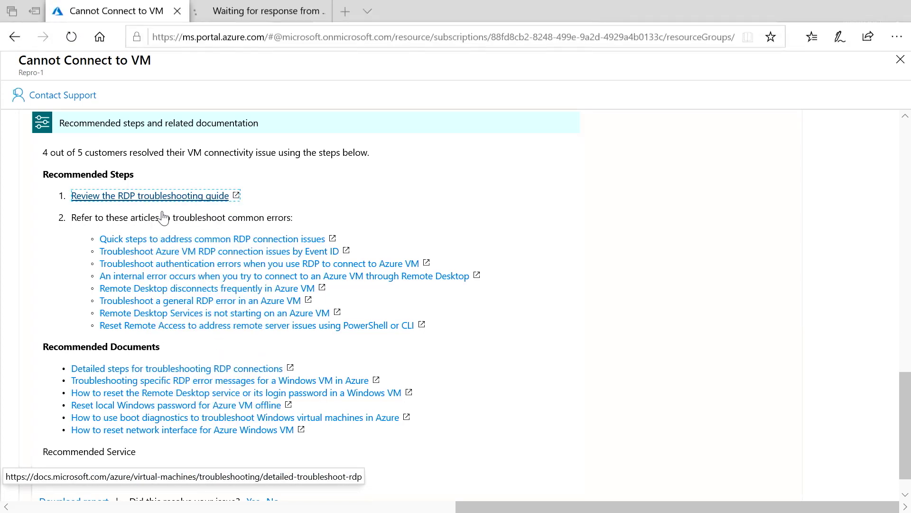
{"action": "left_click", "coordinate": [304, 12]}
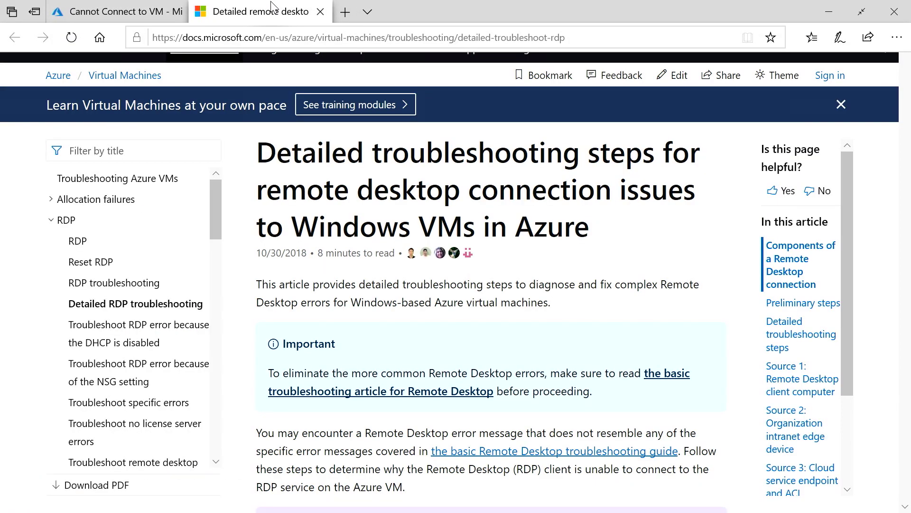
- Expand Boot errors in the documentation's table of contents and view the Boot diagnostics article
{"action": "scroll", "coordinate": [146, 293], "scroll_direction": "down", "scroll_amount": 15}
{"action": "key", "text": "F11"}
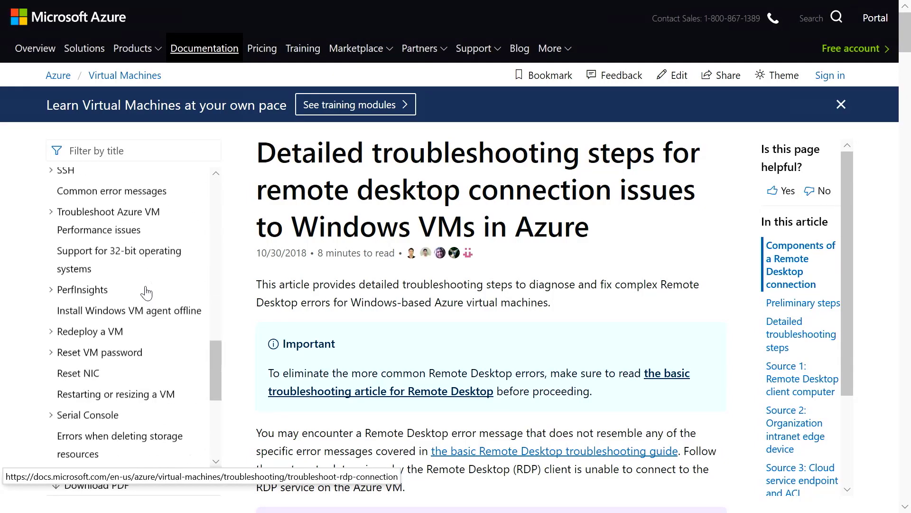
{"action": "scroll", "coordinate": [146, 293], "scroll_direction": "down", "scroll_amount": 5}
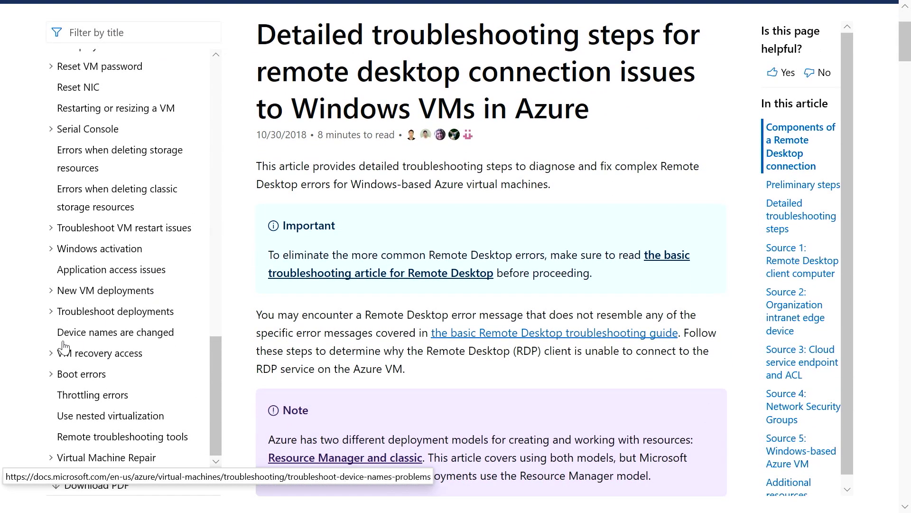
{"action": "left_click", "coordinate": [51, 374]}
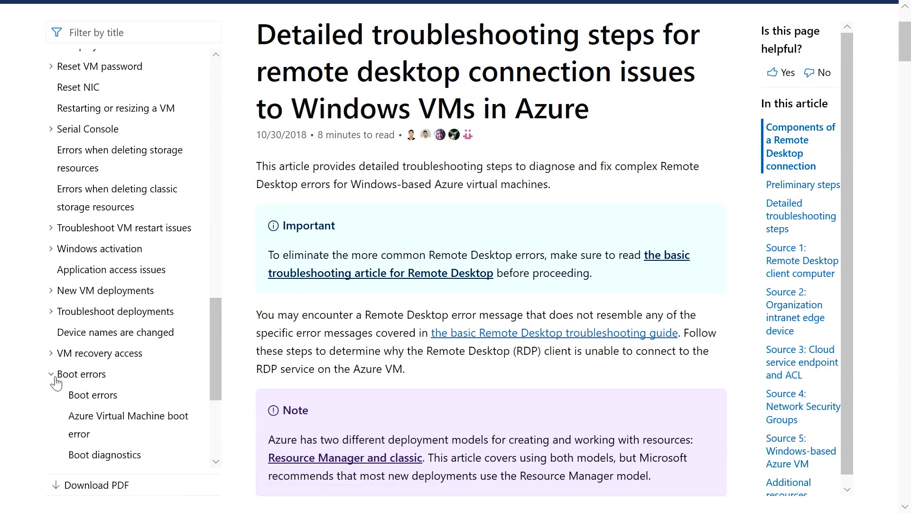
{"action": "left_click", "coordinate": [106, 420]}
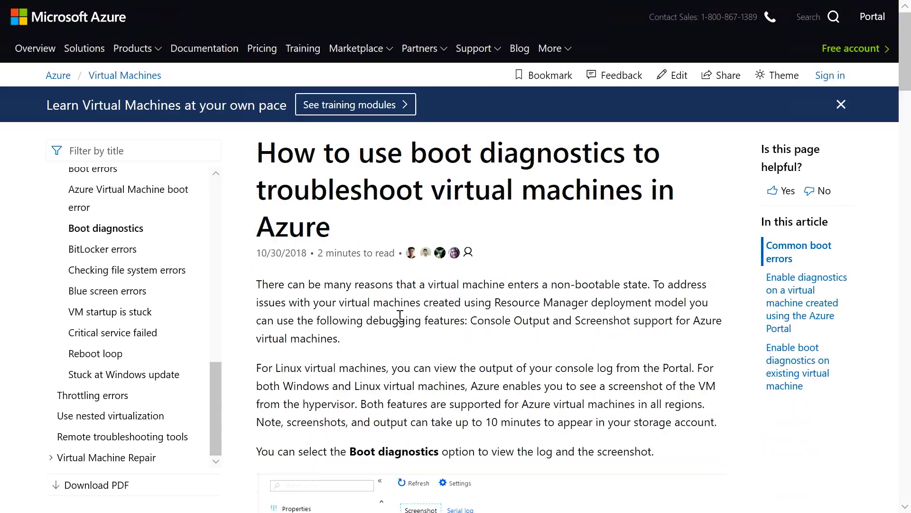
{"action": "scroll", "coordinate": [400, 315], "scroll_direction": "down", "scroll_amount": 3}
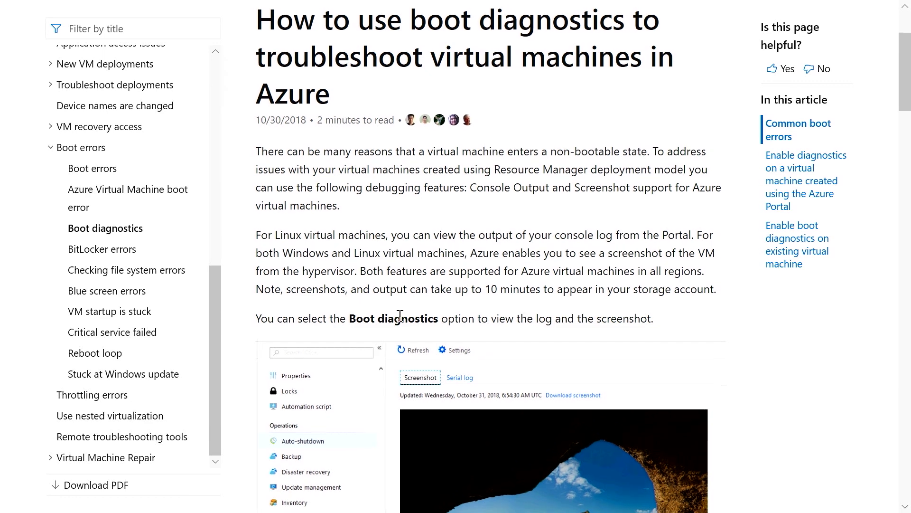
{"action": "scroll", "coordinate": [400, 314], "scroll_direction": "up", "scroll_amount": 1}
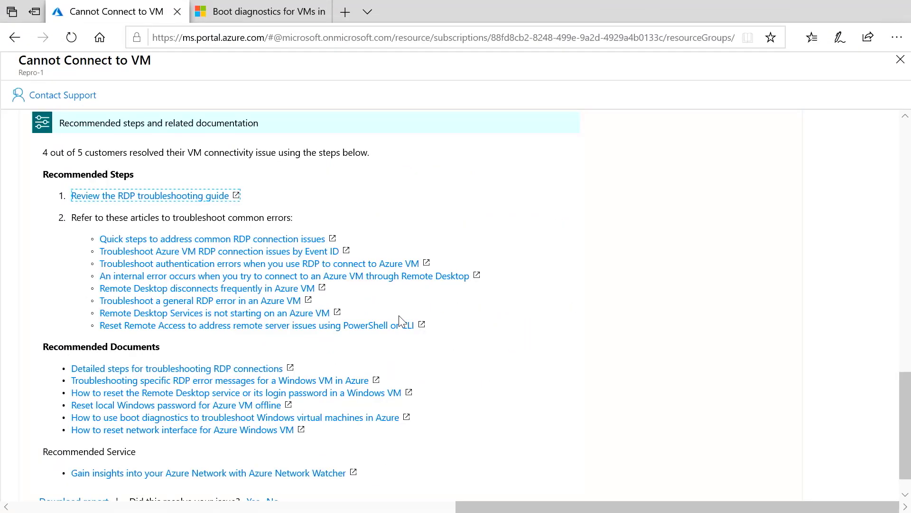
- Go back from the portal's Cannot RDP results to Repro-1's Diagnose and solve problems page and show its troubleshooting tools
{"action": "scroll", "coordinate": [411, 152], "scroll_direction": "up", "scroll_amount": 7}
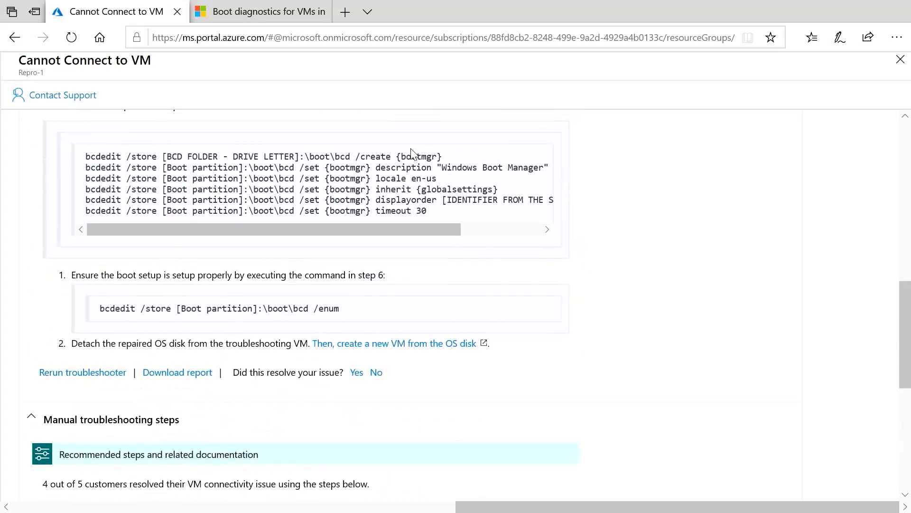
{"action": "scroll", "coordinate": [411, 152], "scroll_direction": "up", "scroll_amount": 11}
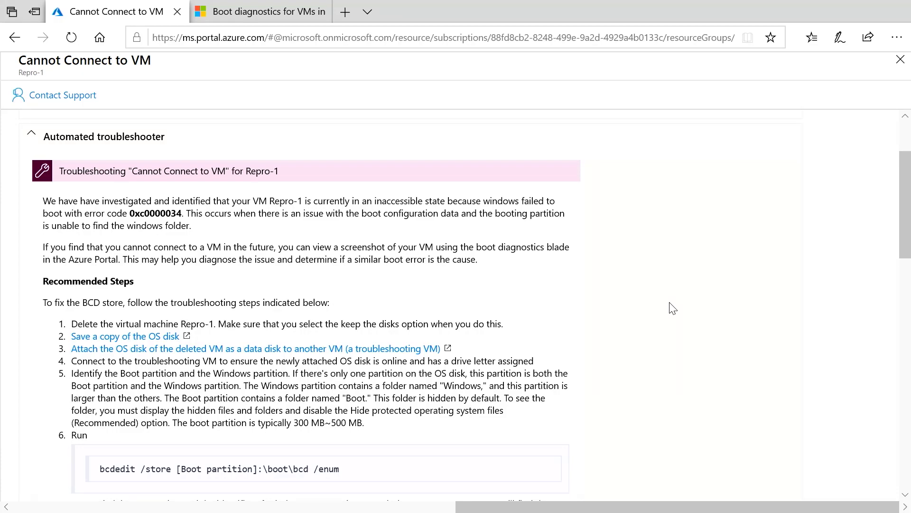
{"action": "scroll", "coordinate": [673, 309], "scroll_direction": "up", "scroll_amount": 2}
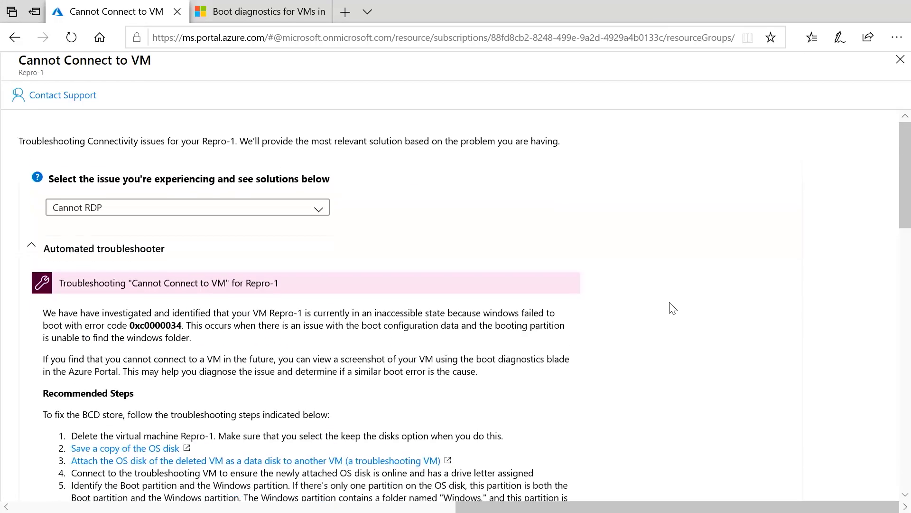
{"action": "scroll", "coordinate": [179, 236], "scroll_direction": "left", "scroll_amount": 4}
{"action": "scroll", "coordinate": [179, 238], "scroll_direction": "left", "scroll_amount": 6}
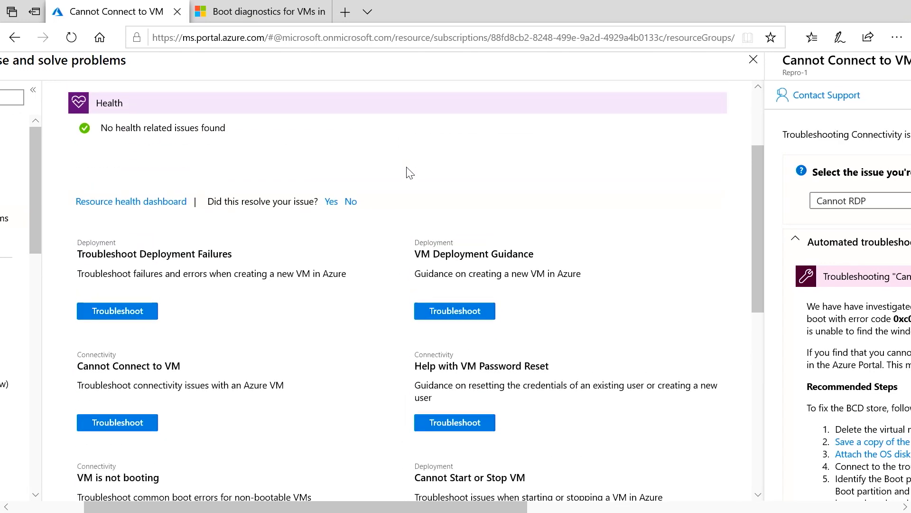
{"action": "scroll", "coordinate": [407, 171], "scroll_direction": "left", "scroll_amount": 3}
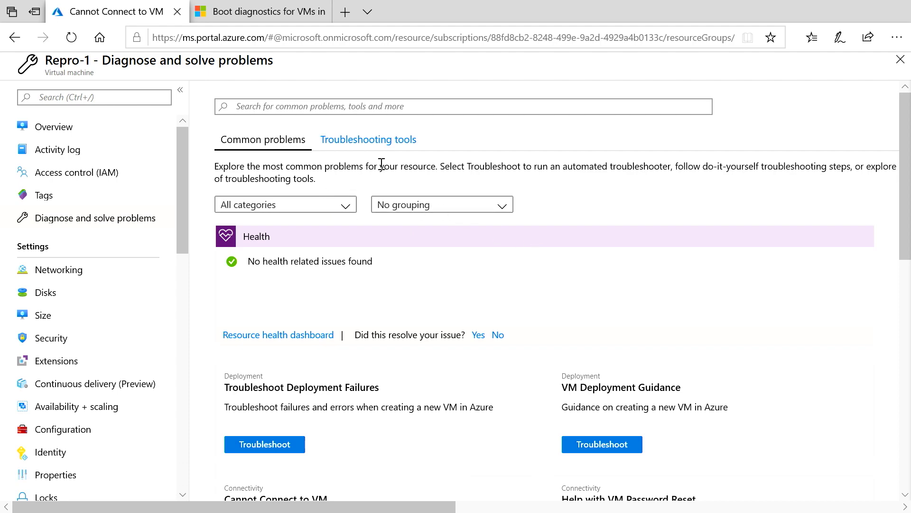
{"action": "left_click", "coordinate": [339, 136]}
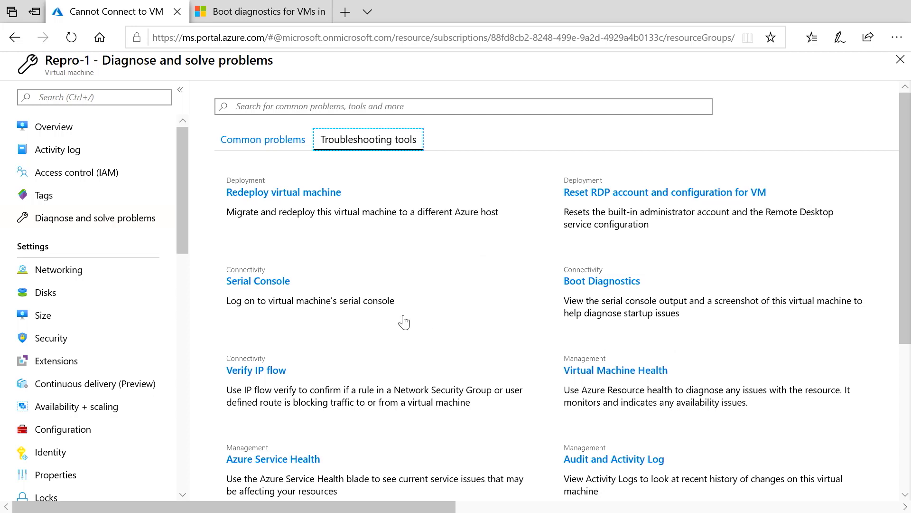
- Open Boot Diagnostics for the virtual machine and enlarge the page to read the boot screenshot
{"action": "scroll", "coordinate": [401, 322], "scroll_direction": "down", "scroll_amount": 2}
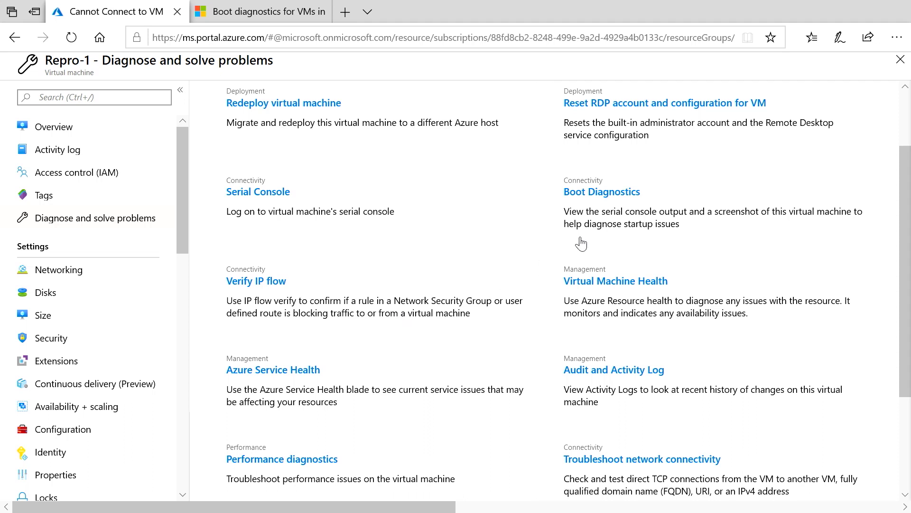
{"action": "left_click", "coordinate": [594, 198]}
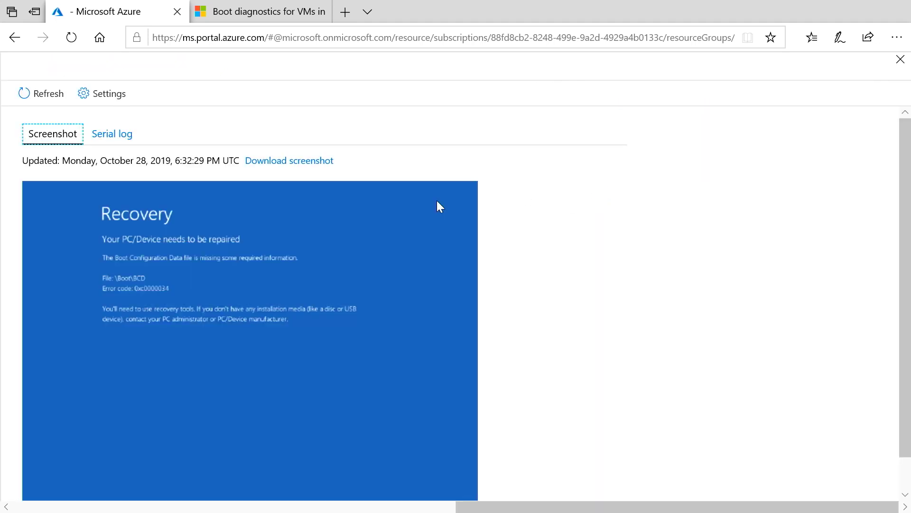
{"action": "scroll", "coordinate": [124, 285], "scroll_direction": "up", "scroll_amount": 1, "text": "ctrl"}
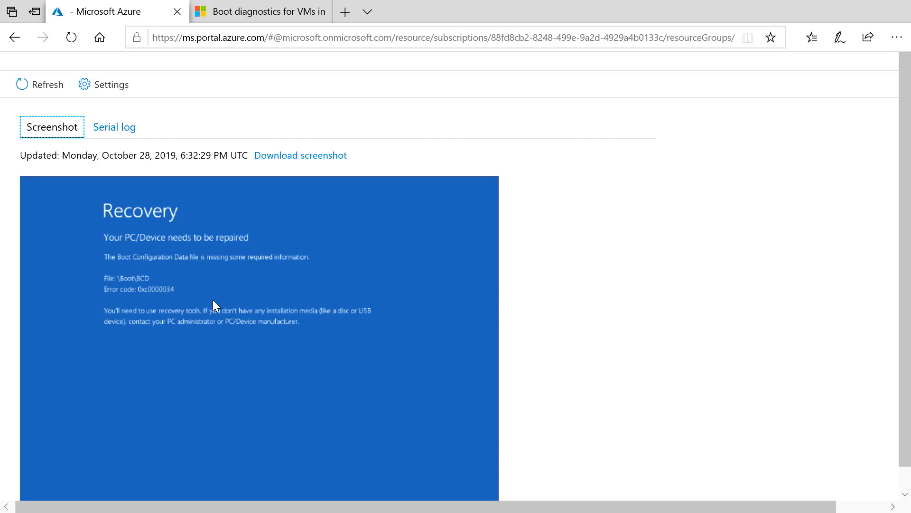
- Switch to the Boot diagnostics article and locate its list of common boot errors
{"action": "left_click", "coordinate": [245, 5]}
{"action": "scroll", "coordinate": [394, 349], "scroll_direction": "down", "scroll_amount": 3}
{"action": "key", "text": "F11"}
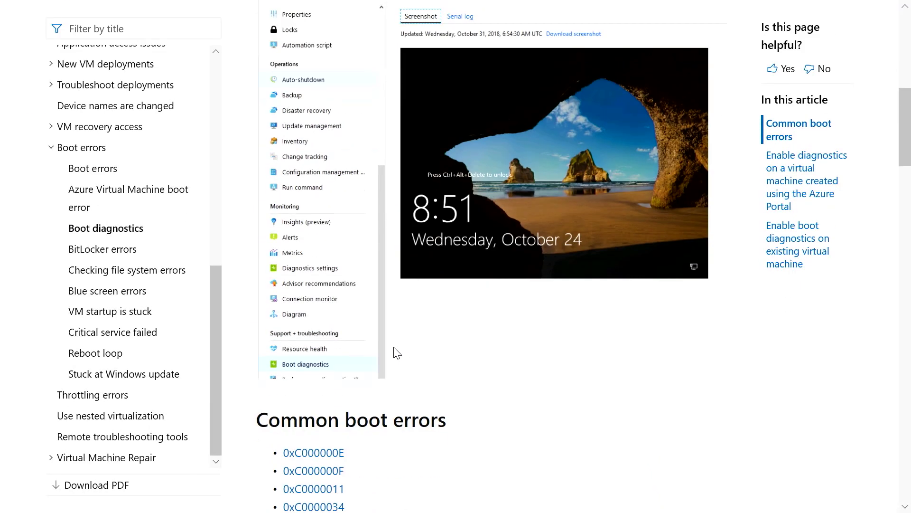
{"action": "scroll", "coordinate": [397, 353], "scroll_direction": "down", "scroll_amount": 5}
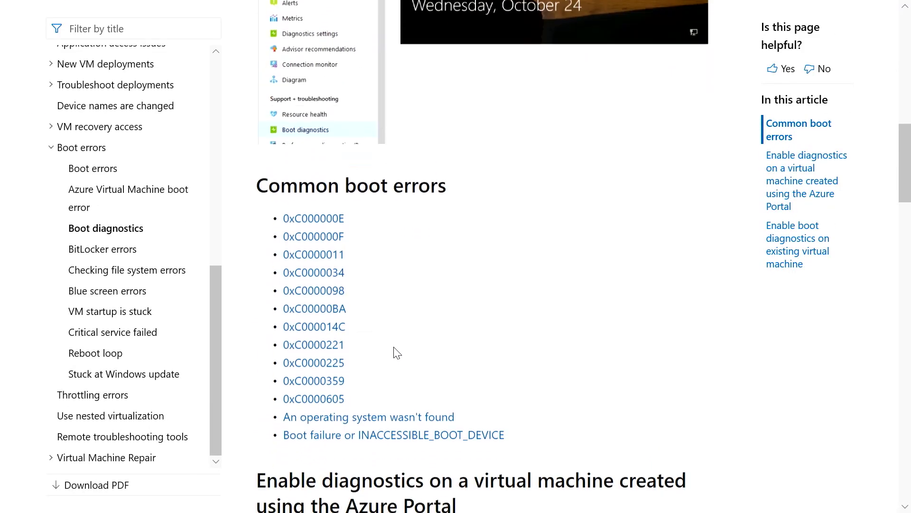
- Open the 0xC0000034 article from the common boot errors and review its cause, OS disk attachment steps and Boot Configuration data repair
{"action": "left_click", "coordinate": [317, 275]}
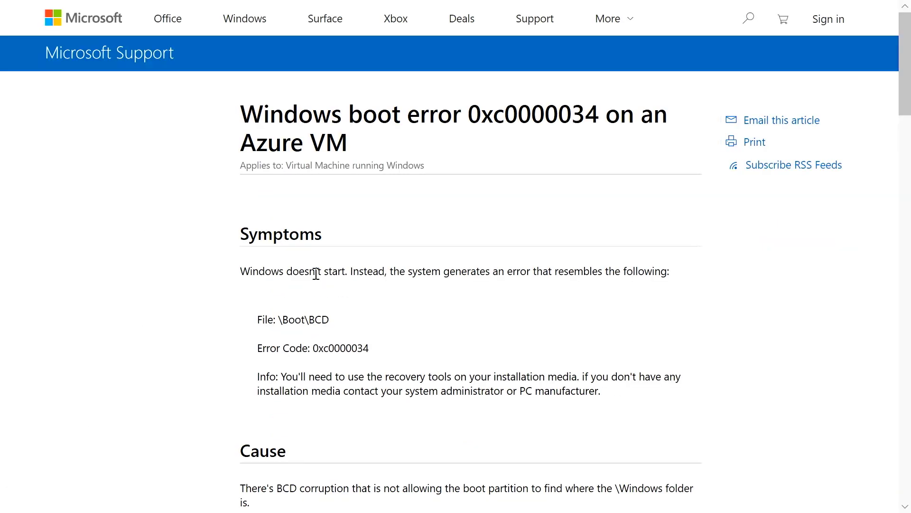
{"action": "scroll", "coordinate": [316, 274], "scroll_direction": "down", "scroll_amount": 9}
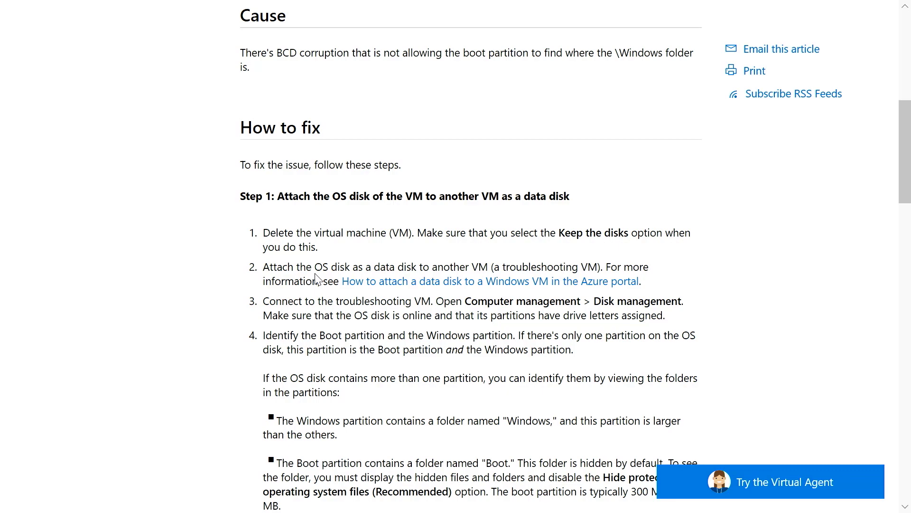
{"action": "scroll", "coordinate": [317, 278], "scroll_direction": "down", "scroll_amount": 8}
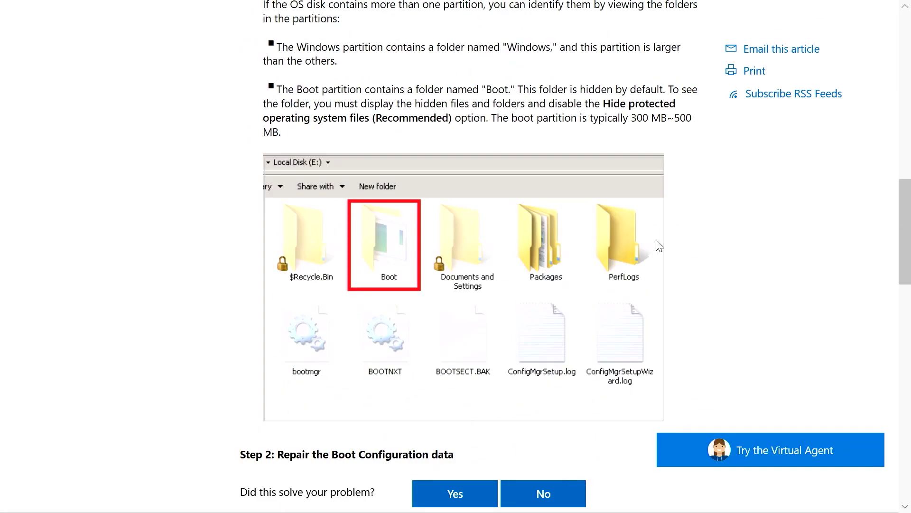
{"action": "scroll", "coordinate": [276, 309], "scroll_direction": "down", "scroll_amount": 6}
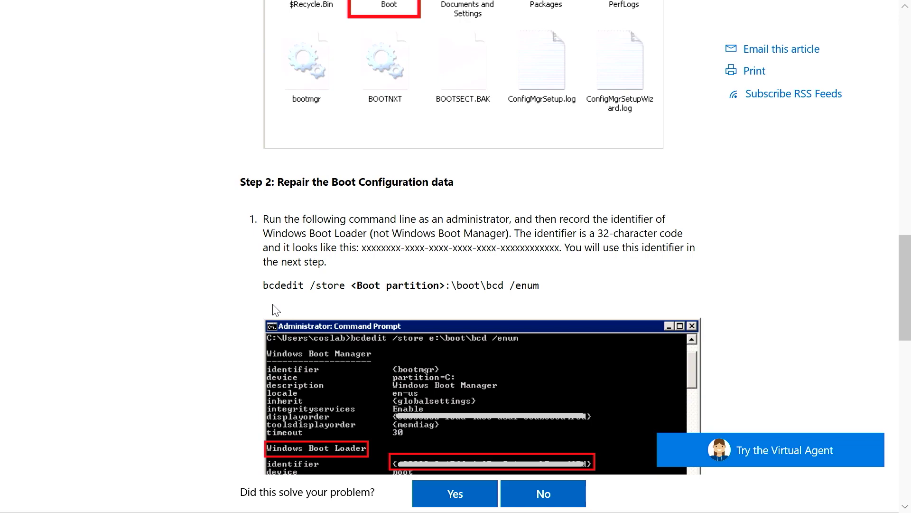
{"action": "scroll", "coordinate": [273, 304], "scroll_direction": "down", "scroll_amount": 1}
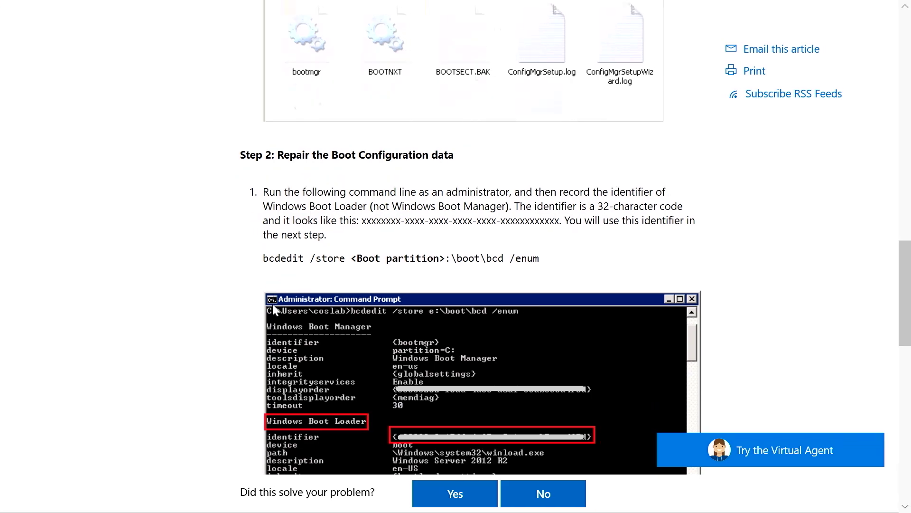
{"action": "scroll", "coordinate": [273, 305], "scroll_direction": "up", "scroll_amount": 20}
{"action": "scroll", "coordinate": [274, 304], "scroll_direction": "down", "scroll_amount": 1}
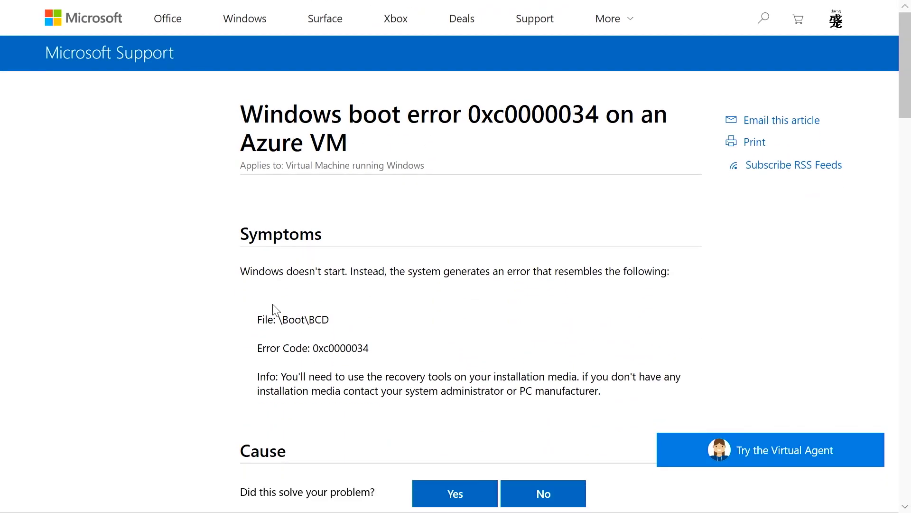